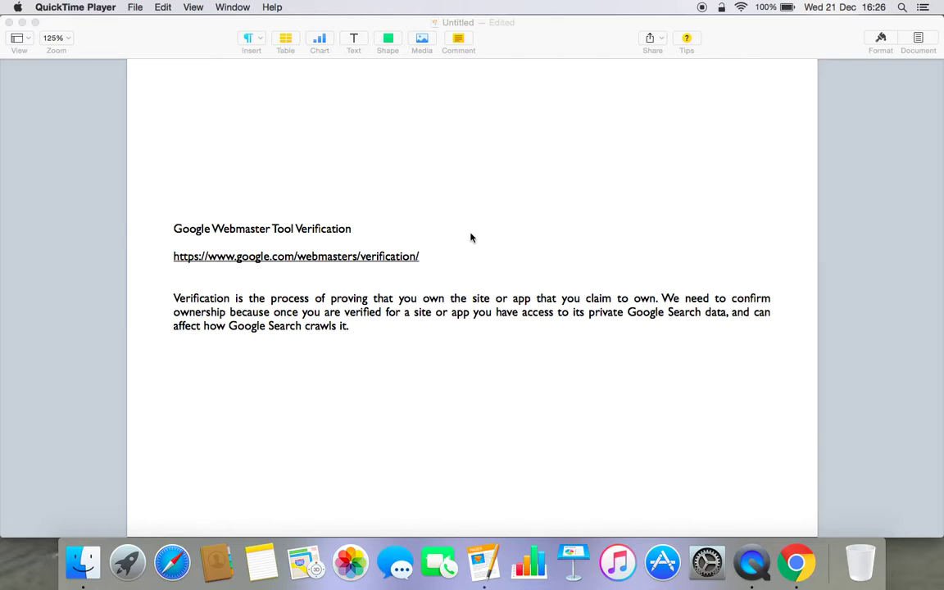
# Open the verification link and sign in to the Google account with its email and password
pyautogui.click(343, 259)
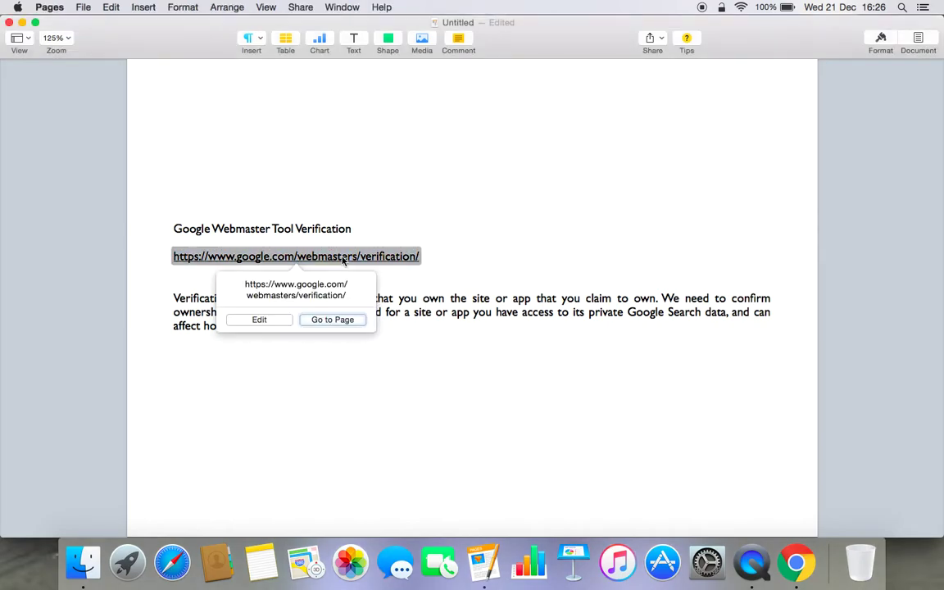
pyautogui.click(344, 321)
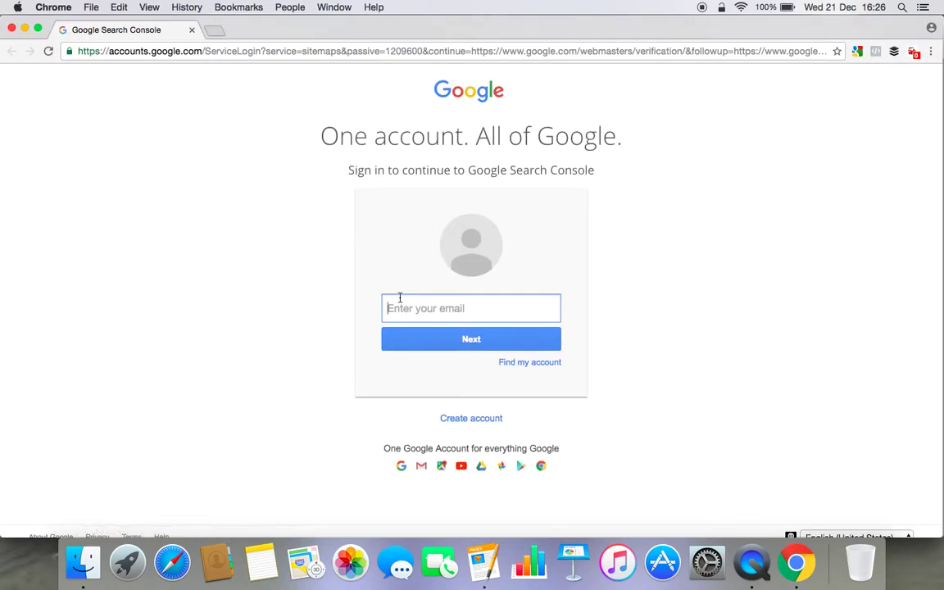
pyautogui.write('rohit')
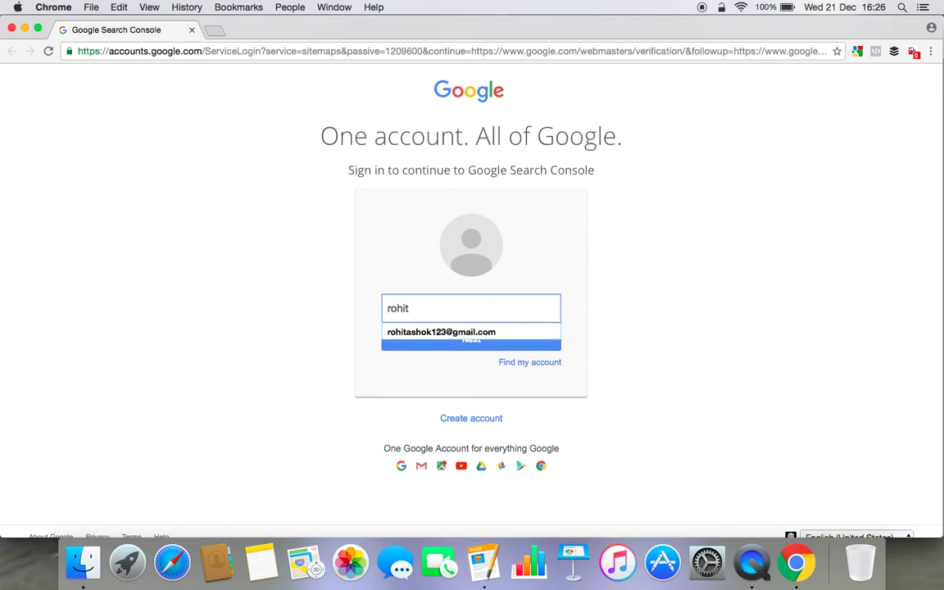
pyautogui.press('Down')
pyautogui.press('Return')
pyautogui.press('Return')
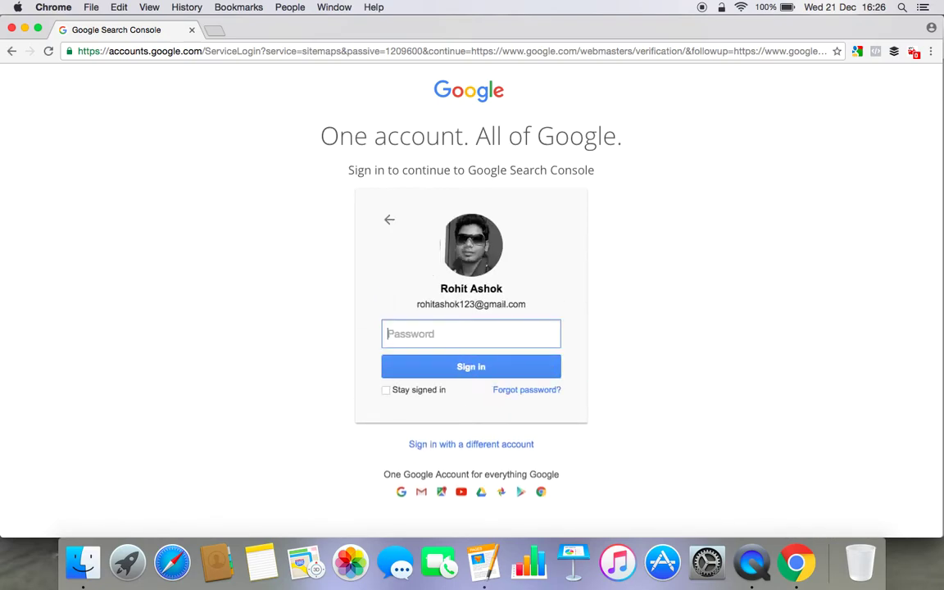
pyautogui.press('capslock')
pyautogui.write('R••')
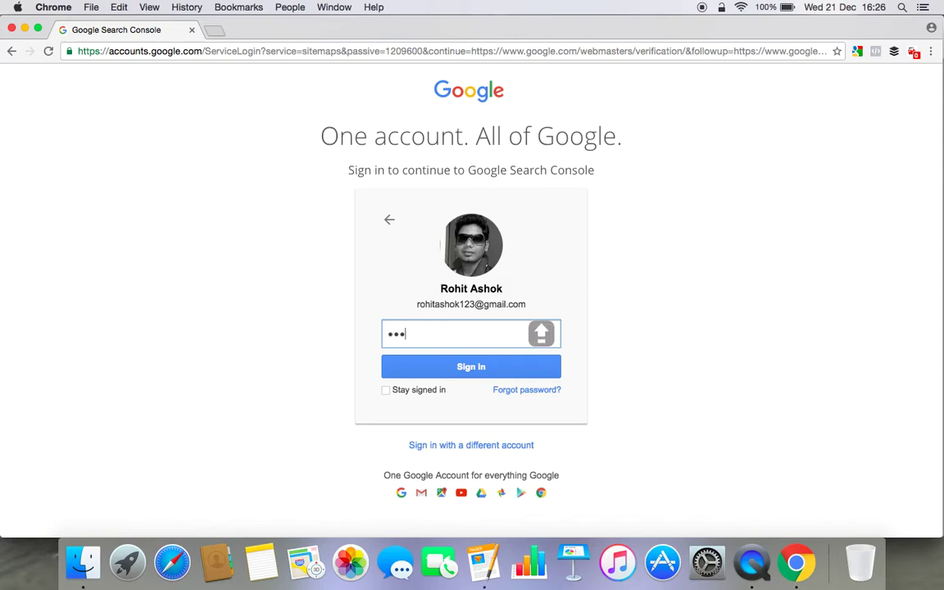
pyautogui.write('•••••••')
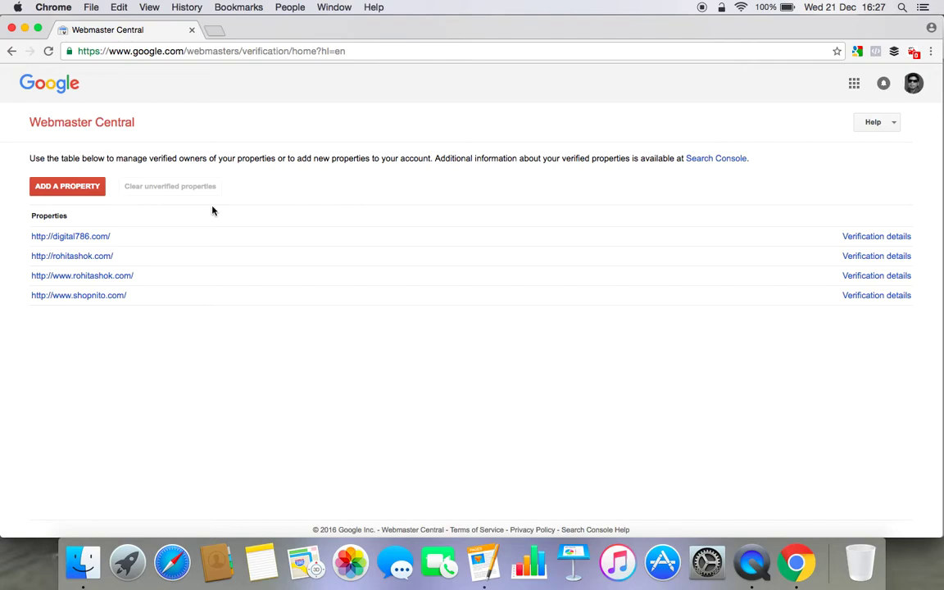
pyautogui.click(97, 194)
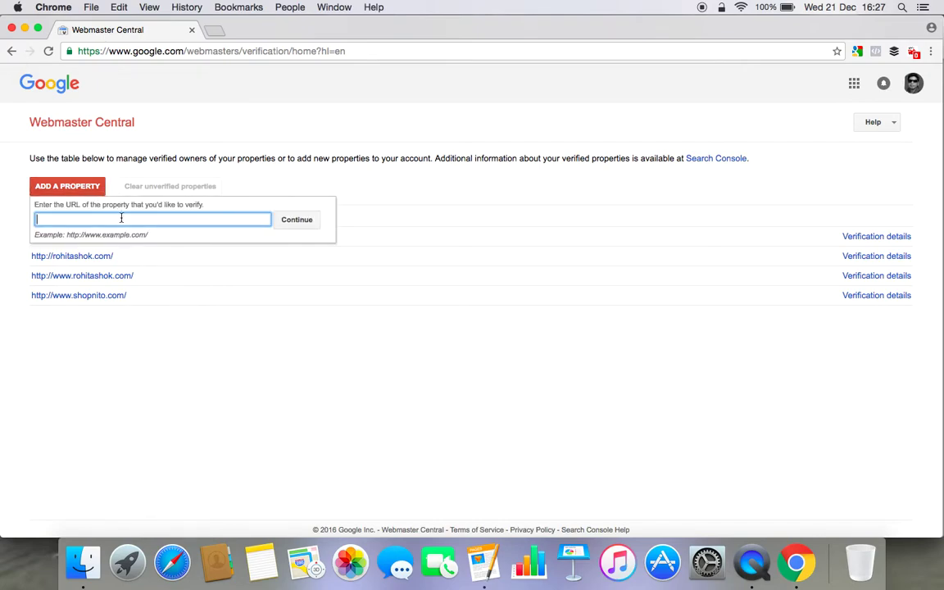
pyautogui.write('htt')
pyautogui.write('p://')
pyautogui.write('ngoudd')
pyautogui.write('esh.com')
pyautogui.click(291, 220)
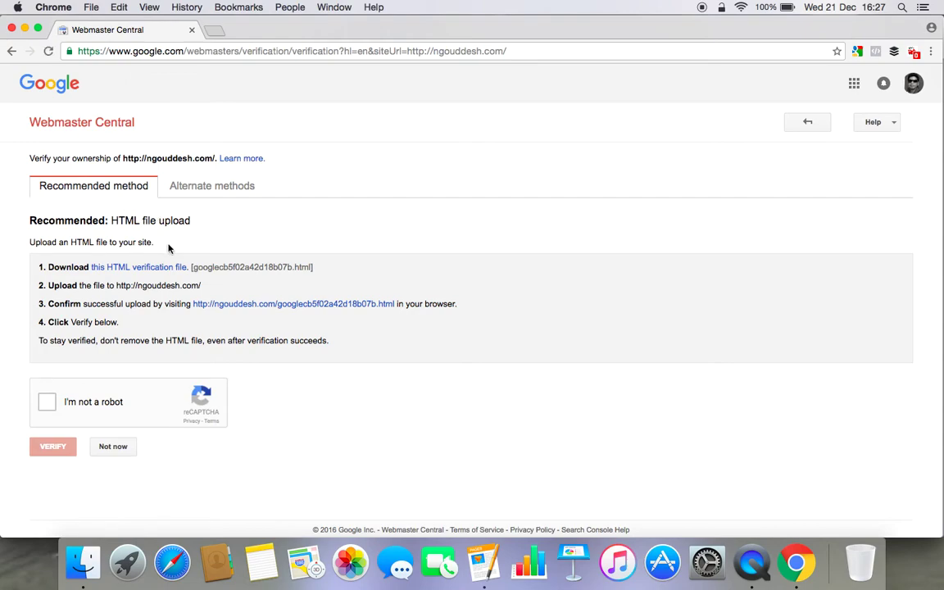
# Compare the verification methods and download the HTML verification file googlecb5f02a42d18b07b.html
pyautogui.click(208, 190)
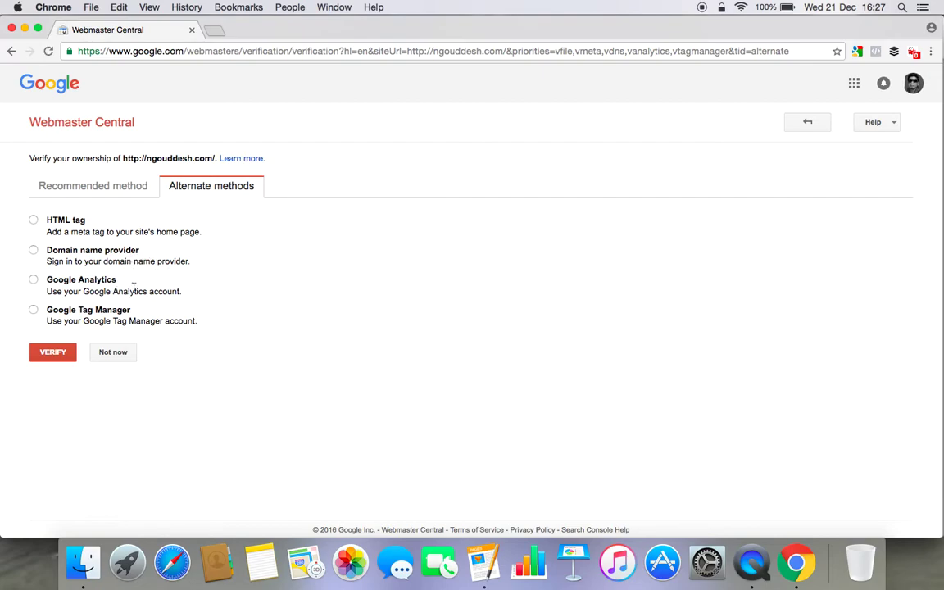
pyautogui.click(102, 187)
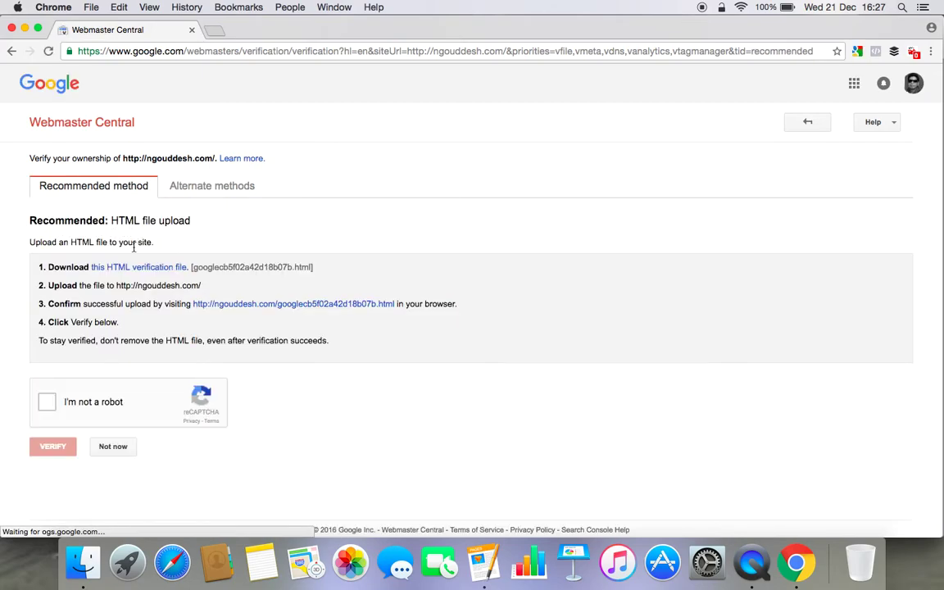
pyautogui.click(194, 190)
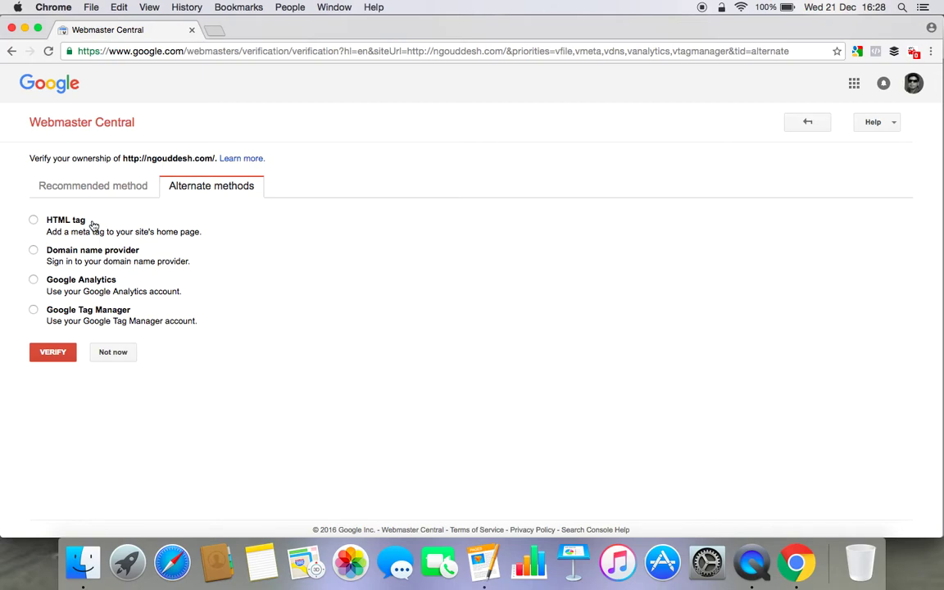
pyautogui.click(110, 189)
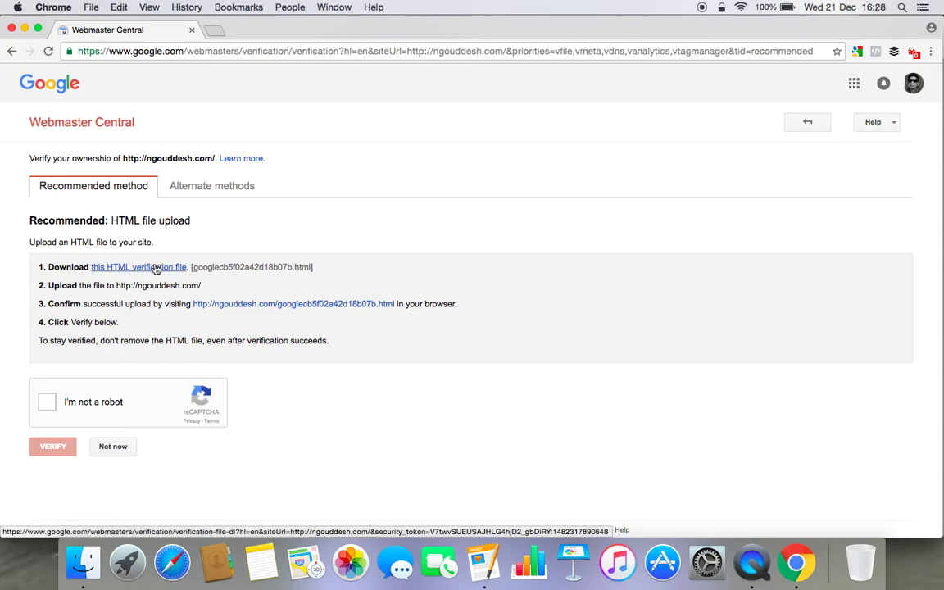
pyautogui.click(156, 268)
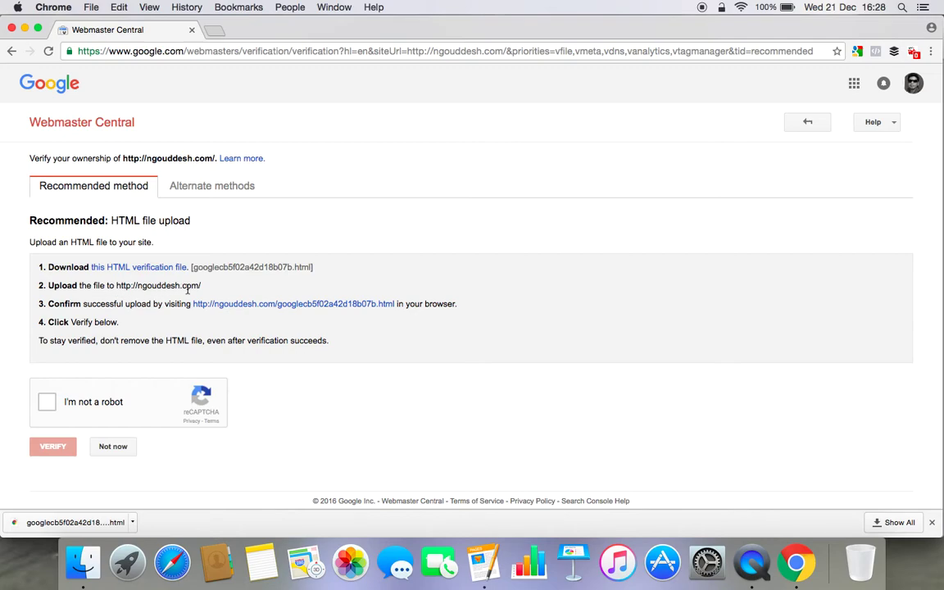
pyautogui.click(215, 31)
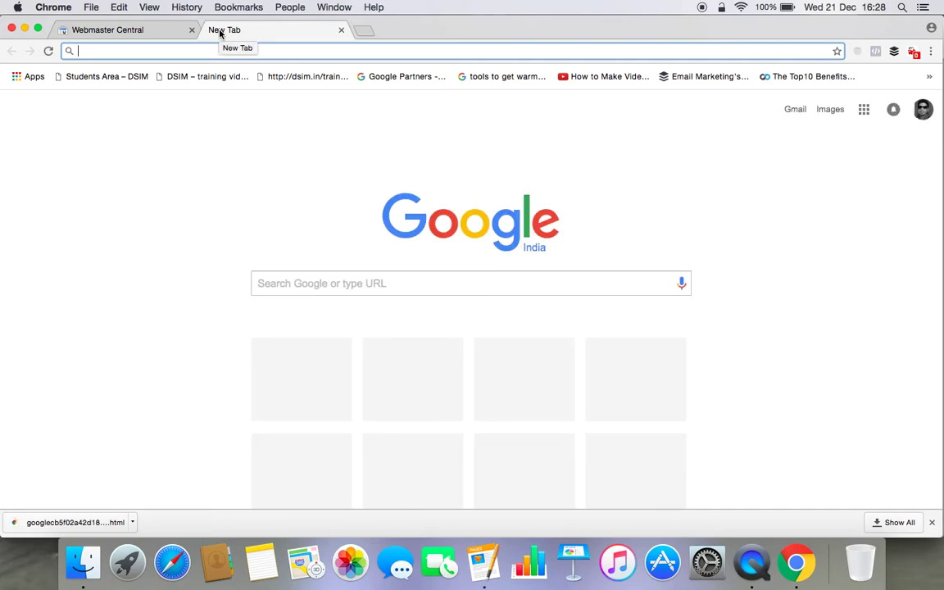
# Load the site's cPanel login page at ngouddesh.com/cpanel
pyautogui.write('ngo')
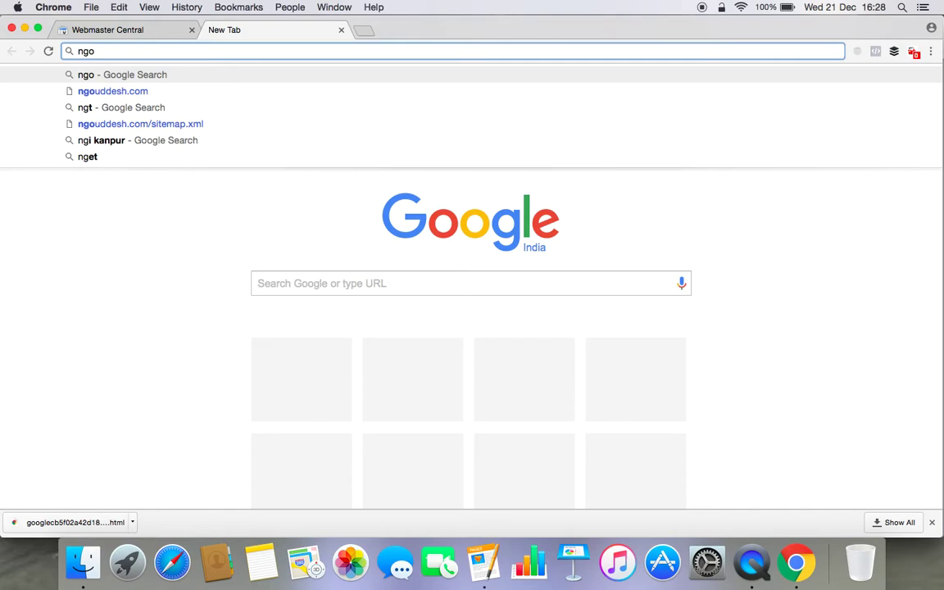
pyautogui.write('udde')
pyautogui.press('BackSpace')
pyautogui.write('d')
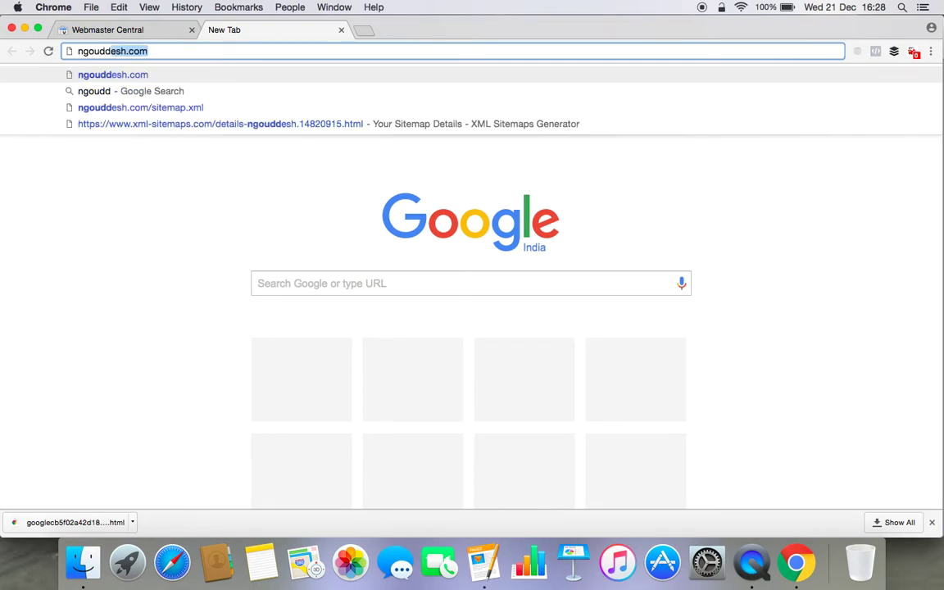
pyautogui.write('e')
pyautogui.press('Right')
pyautogui.write('/c')
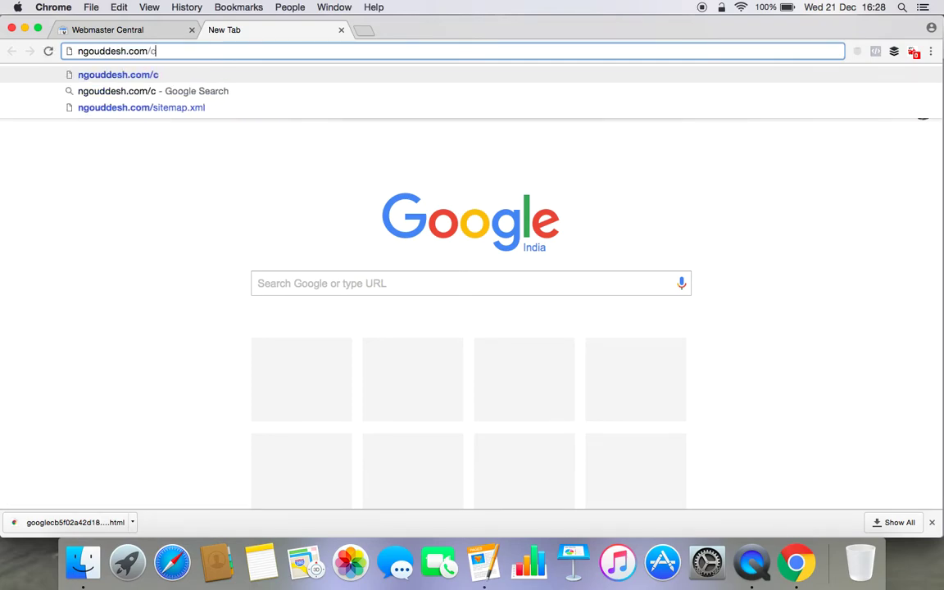
pyautogui.write('panle')
pyautogui.press('BackSpace')
pyautogui.press('BackSpace')
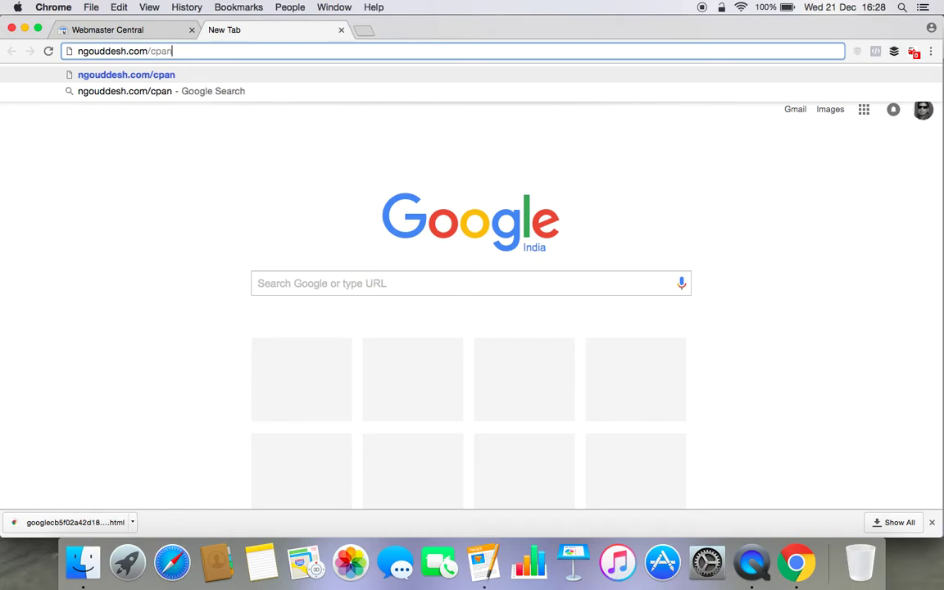
pyautogui.write('el')
pyautogui.press('Return')
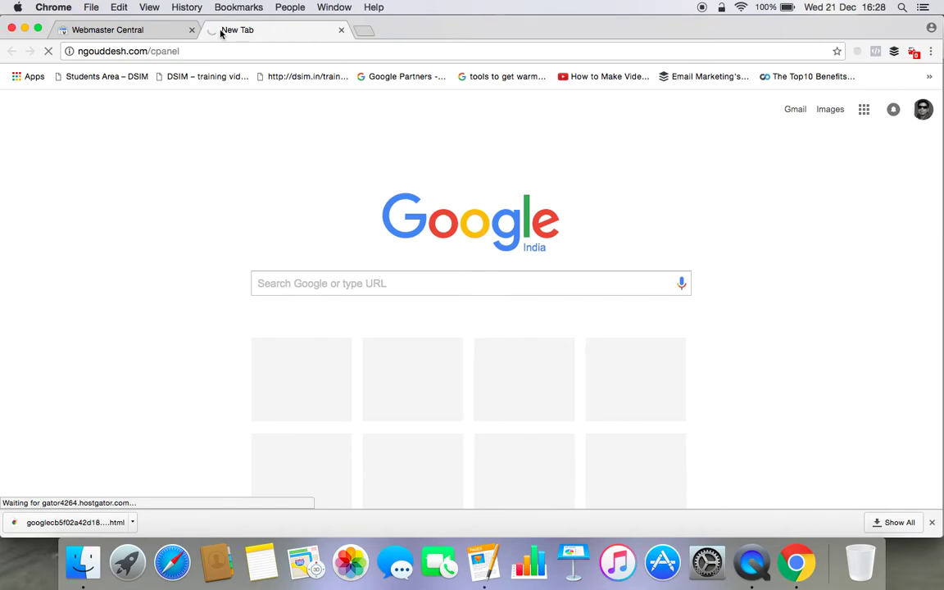
# Log in to cPanel with the hosting account username and password
pyautogui.write('r')
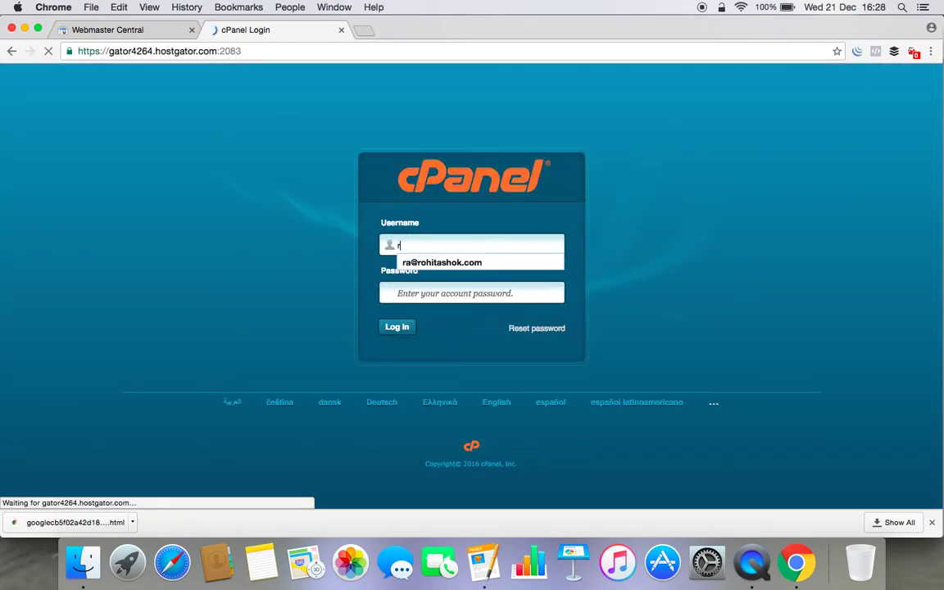
pyautogui.write('ohitashok')
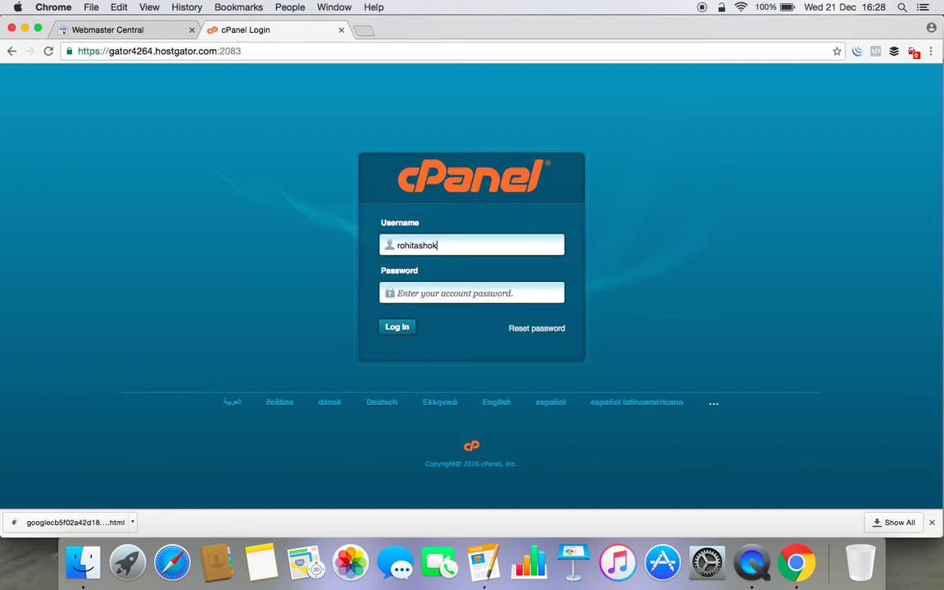
pyautogui.press('Tab')
pyautogui.write('•')
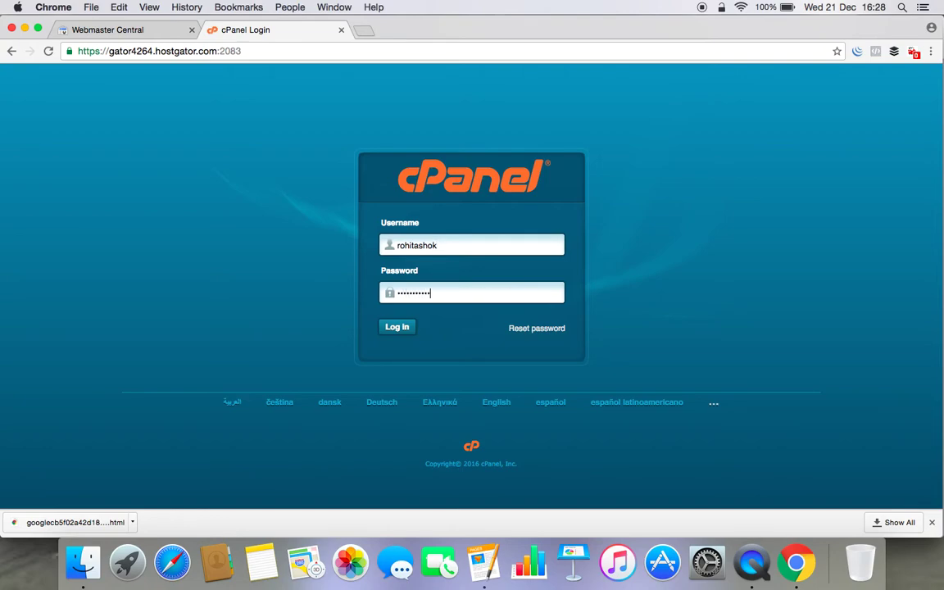
pyautogui.press('Return')
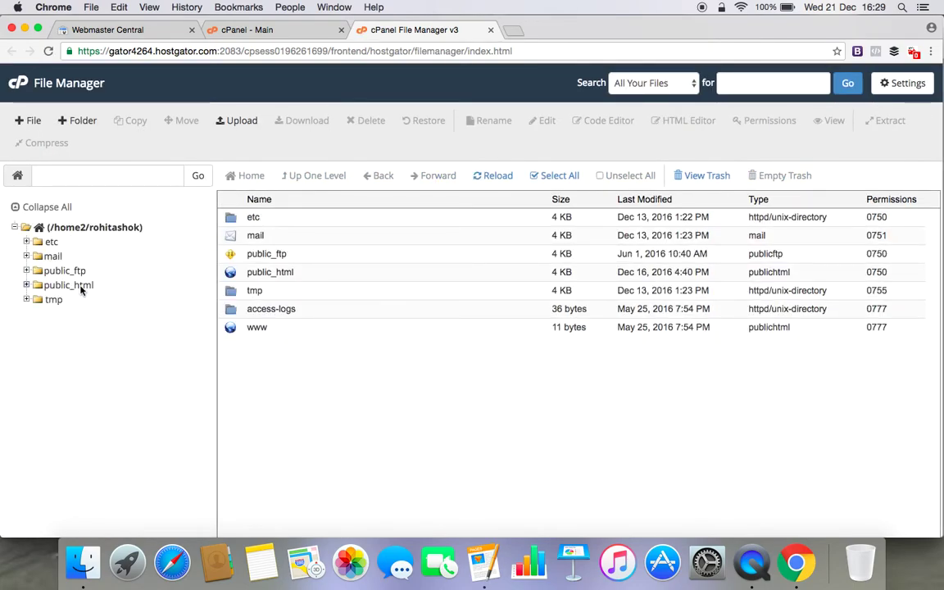
# Open public_html/ngouddesh.com in File Manager and start a file upload there
pyautogui.click(81, 286)
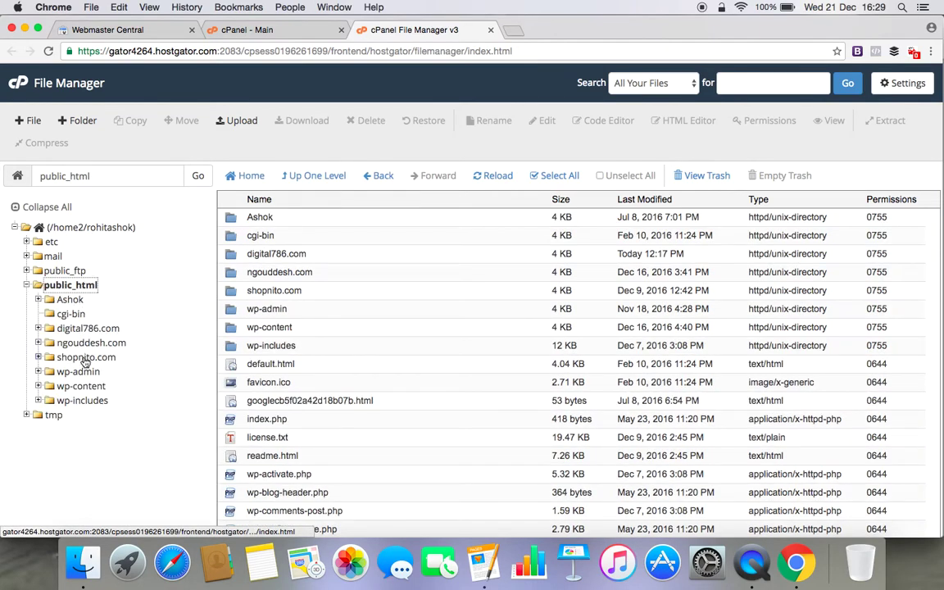
pyautogui.click(87, 344)
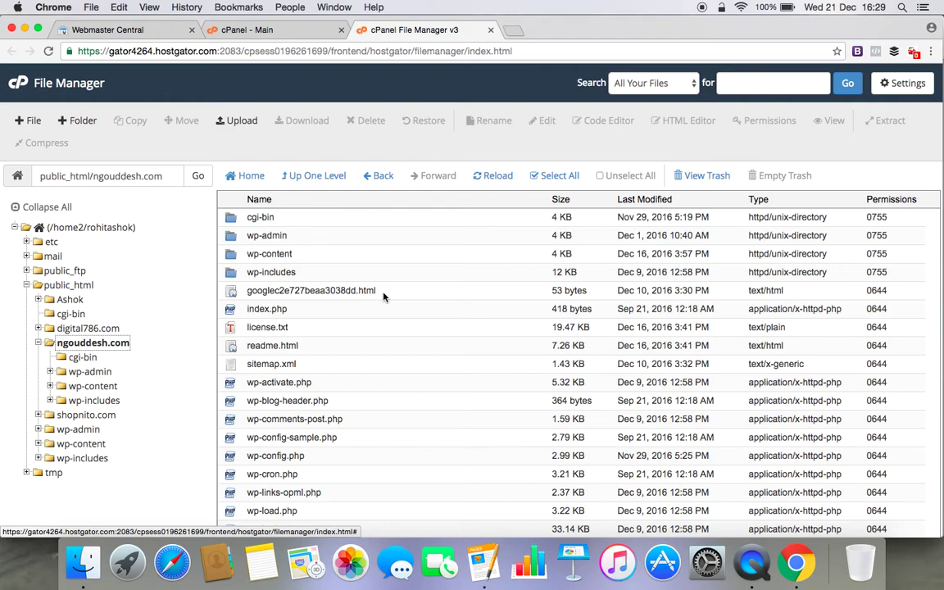
pyautogui.click(246, 124)
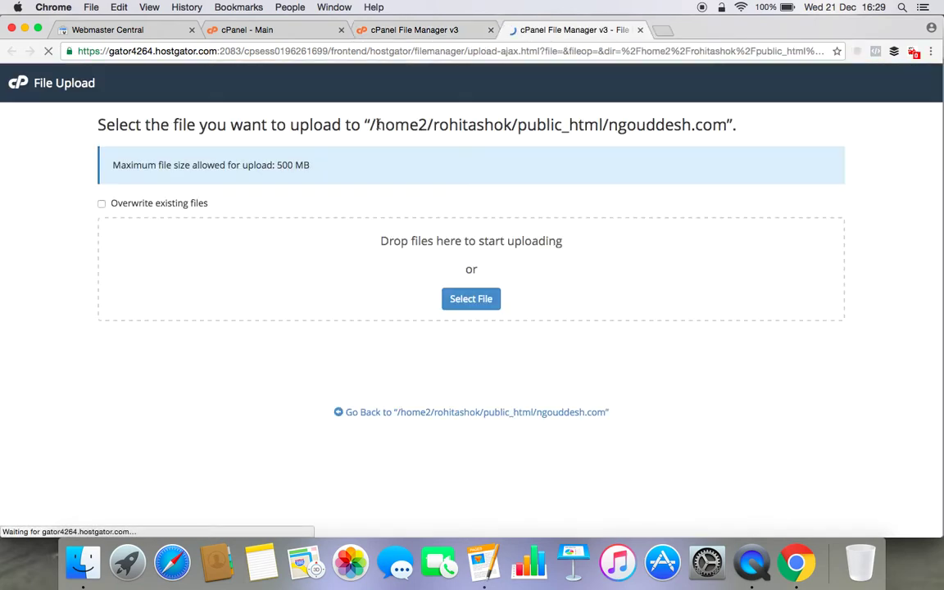
# Upload googlecb5f02a42d18b07b.html from the Downloads folder into ngouddesh.com
pyautogui.click(472, 300)
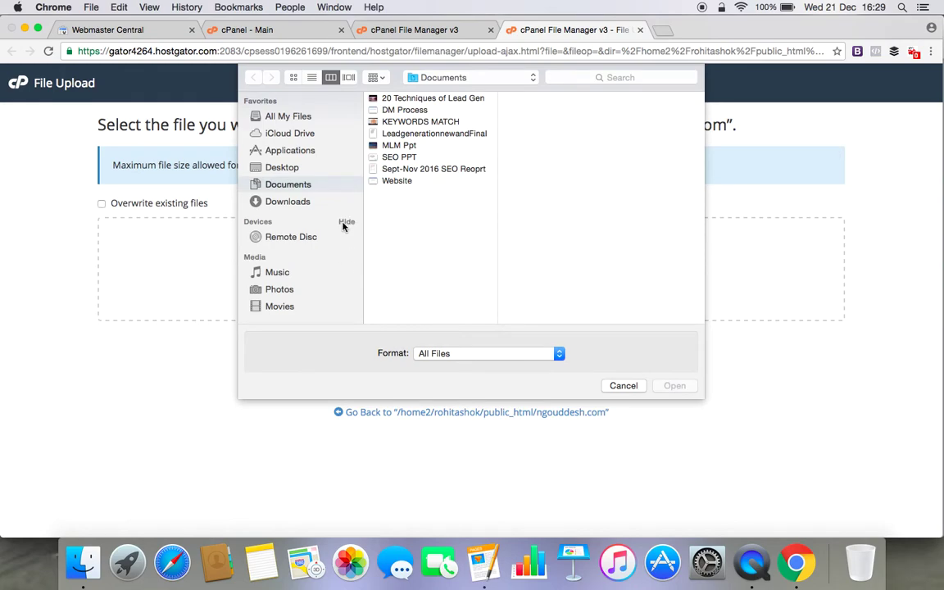
pyautogui.click(306, 202)
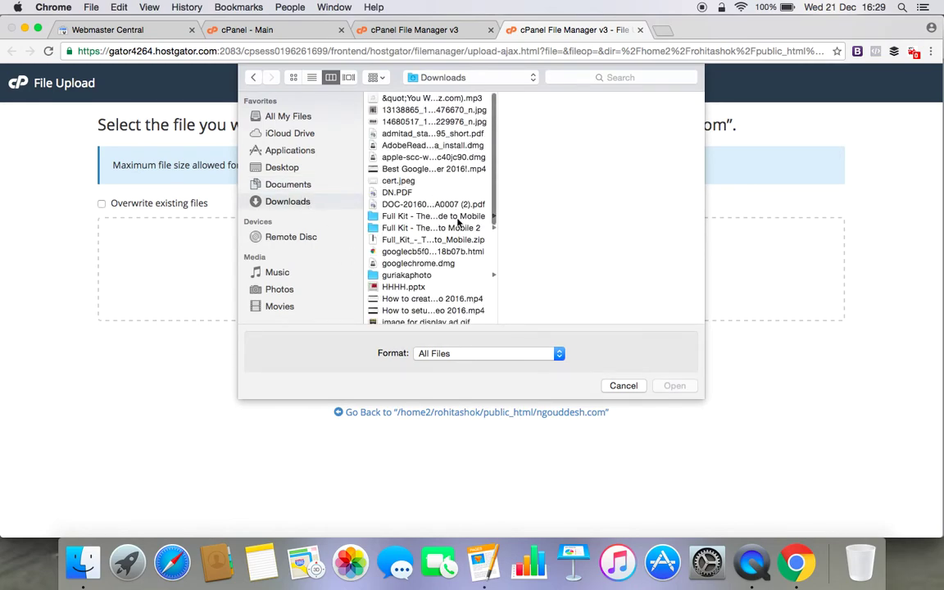
pyautogui.click(472, 252)
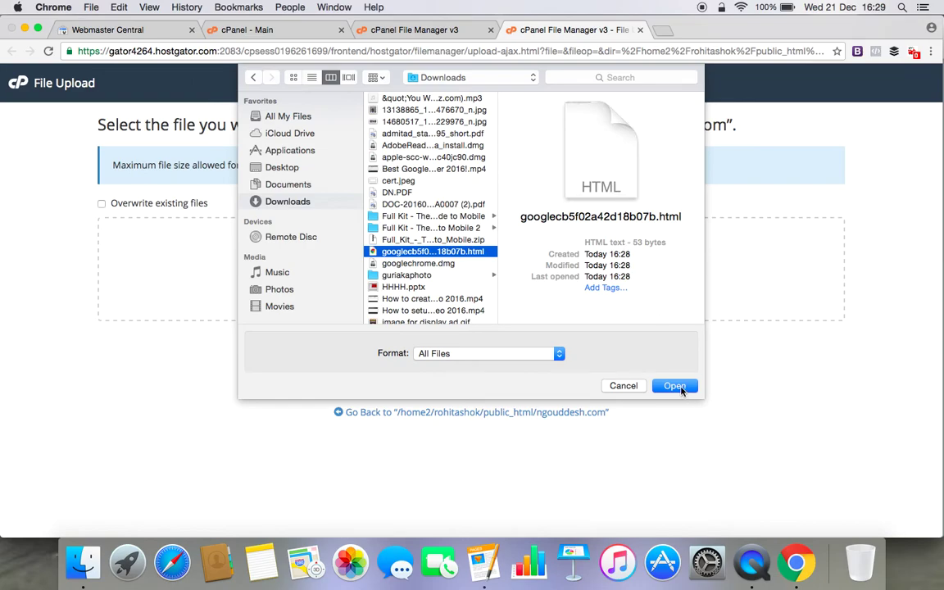
pyautogui.click(677, 387)
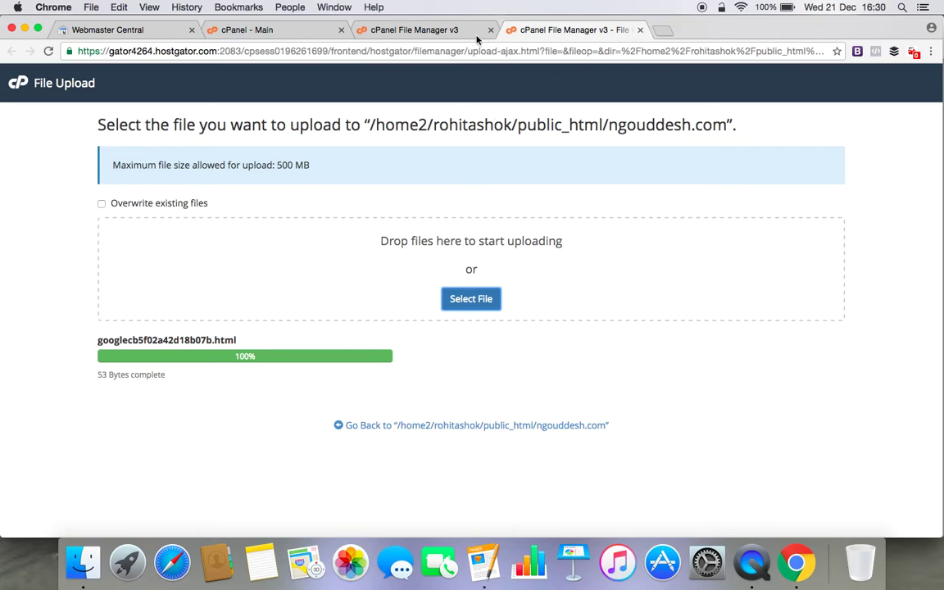
# Return to the File Manager tab and reload its listing
pyautogui.click(449, 30)
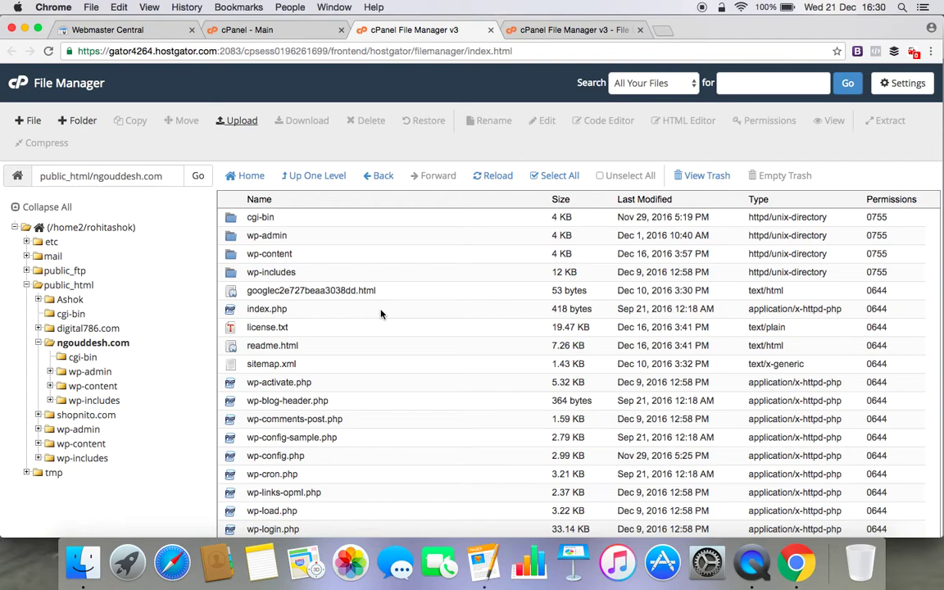
pyautogui.scroll(-3, 380, 313)
pyautogui.scroll(3, 380, 313)
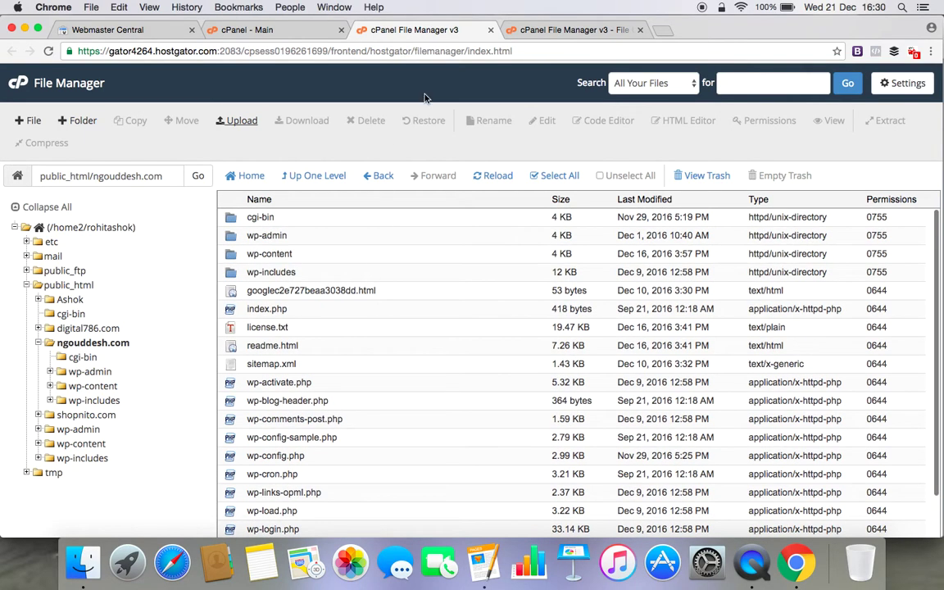
pyautogui.click(376, 51)
pyautogui.press('Return')
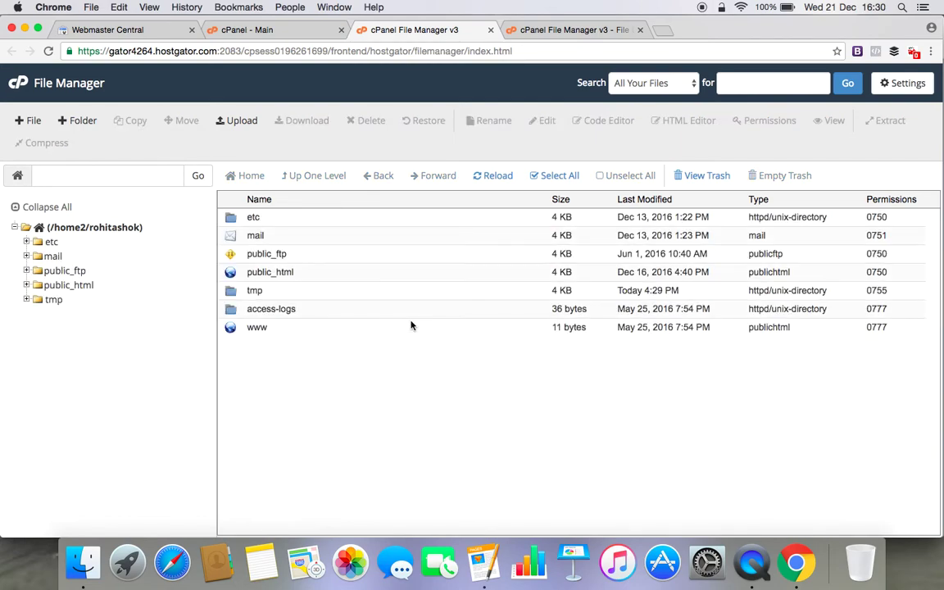
# Reopen public_html/ngouddesh.com to confirm the verification file is listed
pyautogui.click(81, 285)
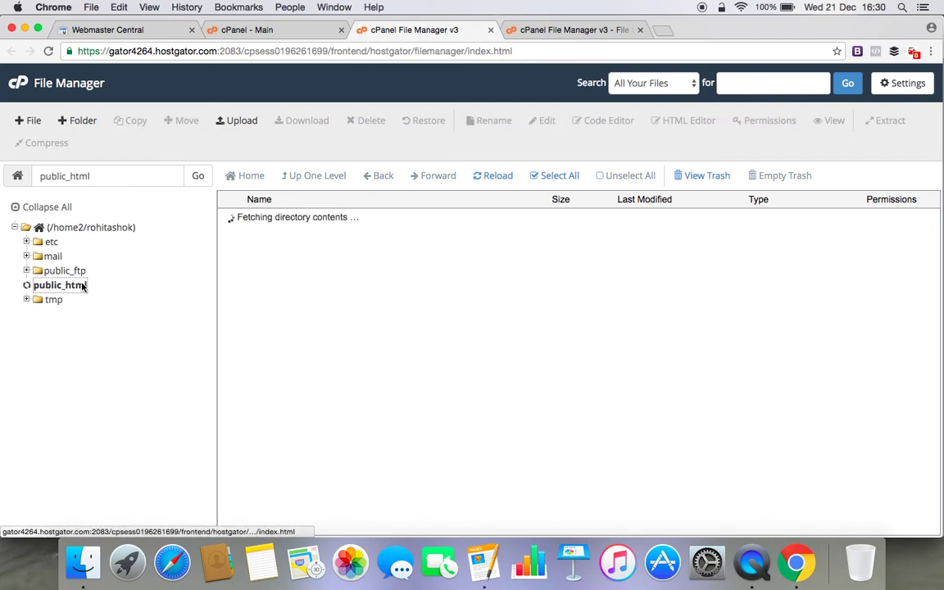
pyautogui.click(94, 358)
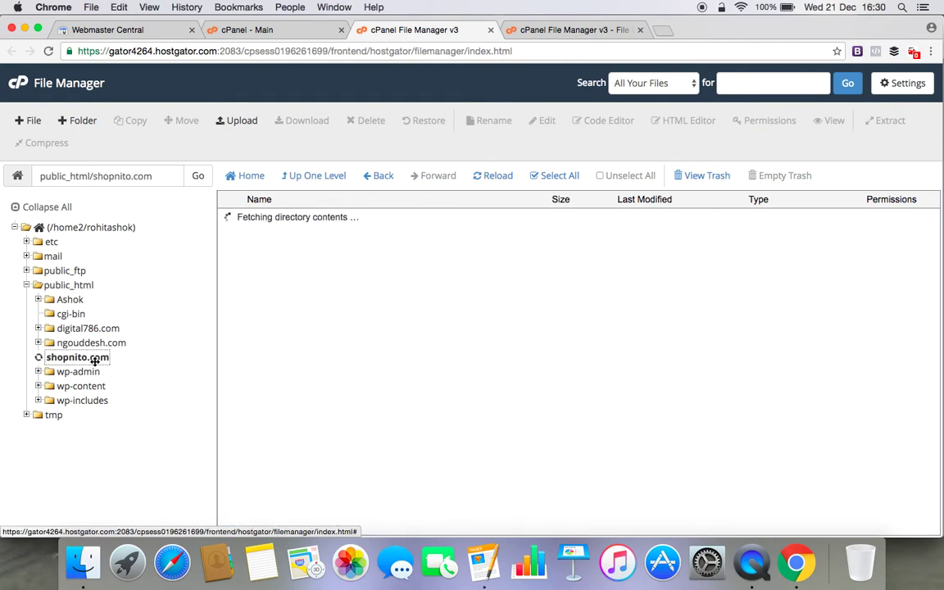
pyautogui.click(82, 342)
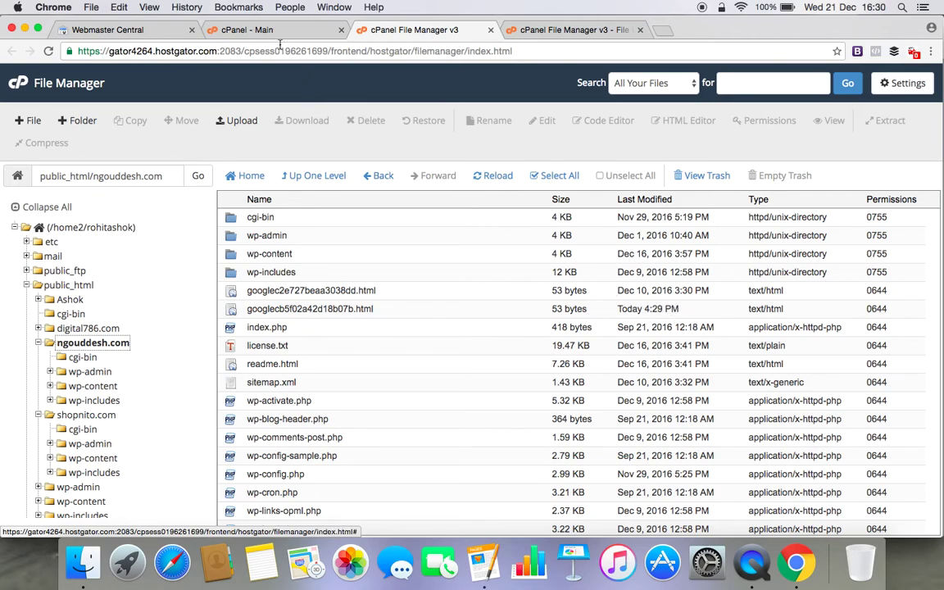
pyautogui.click(251, 31)
pyautogui.click(163, 30)
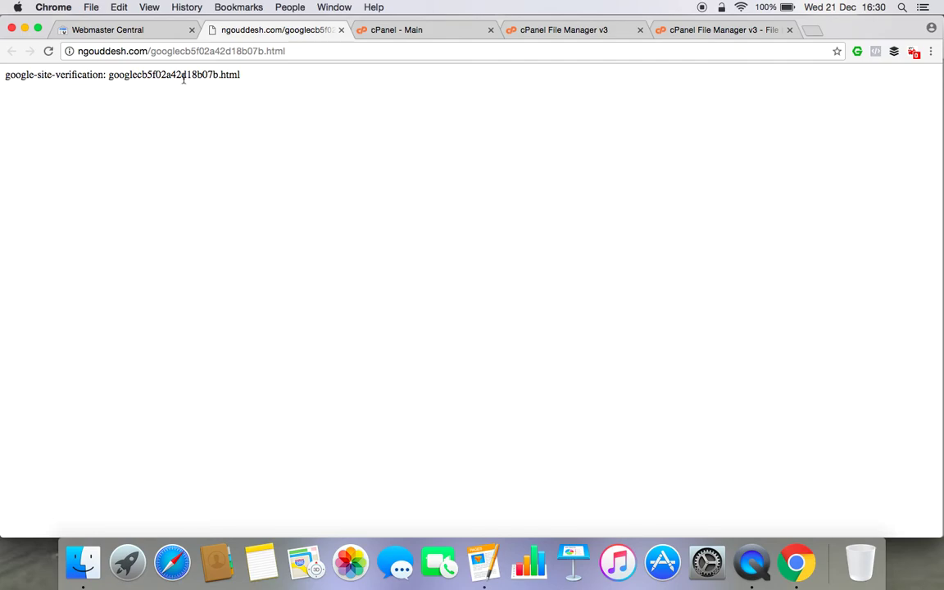
# Pass the 'I'm not a robot' check and submit ownership verification for ngouddesh.com
pyautogui.click(115, 32)
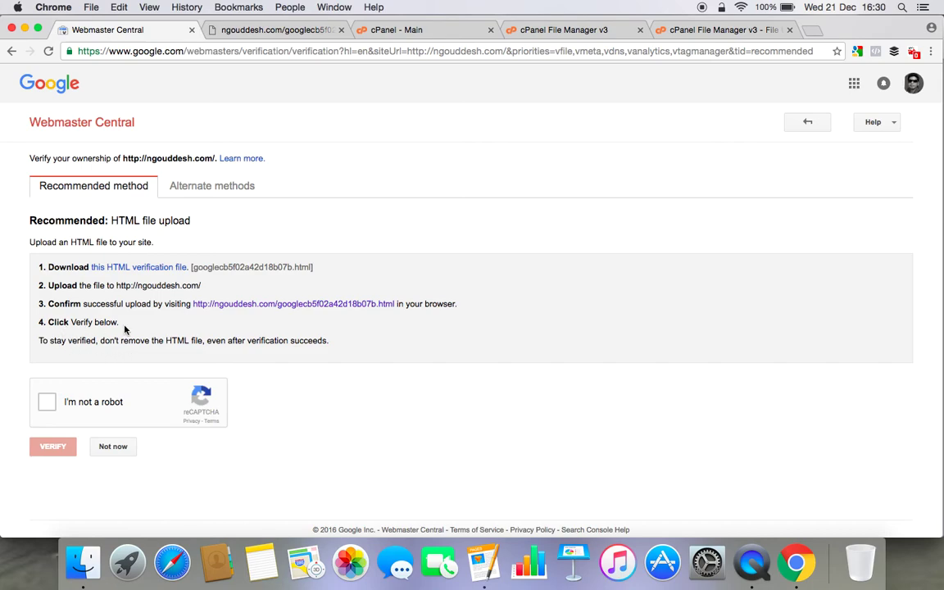
pyautogui.click(49, 402)
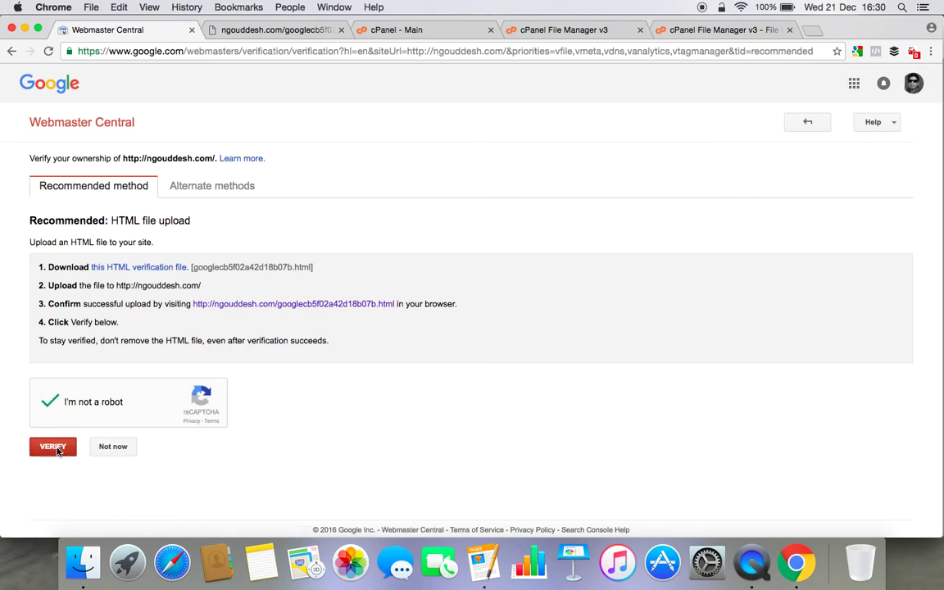
pyautogui.click(54, 449)
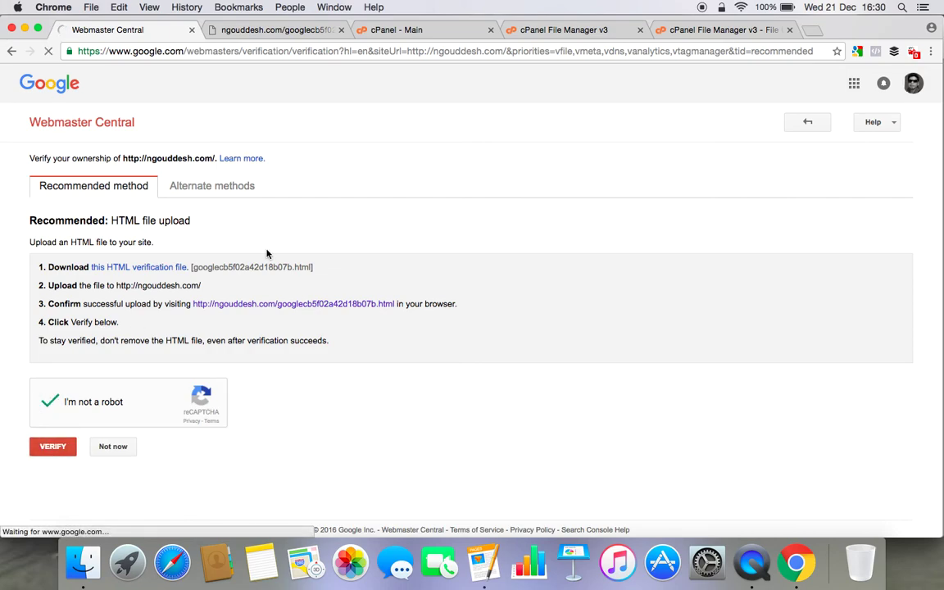